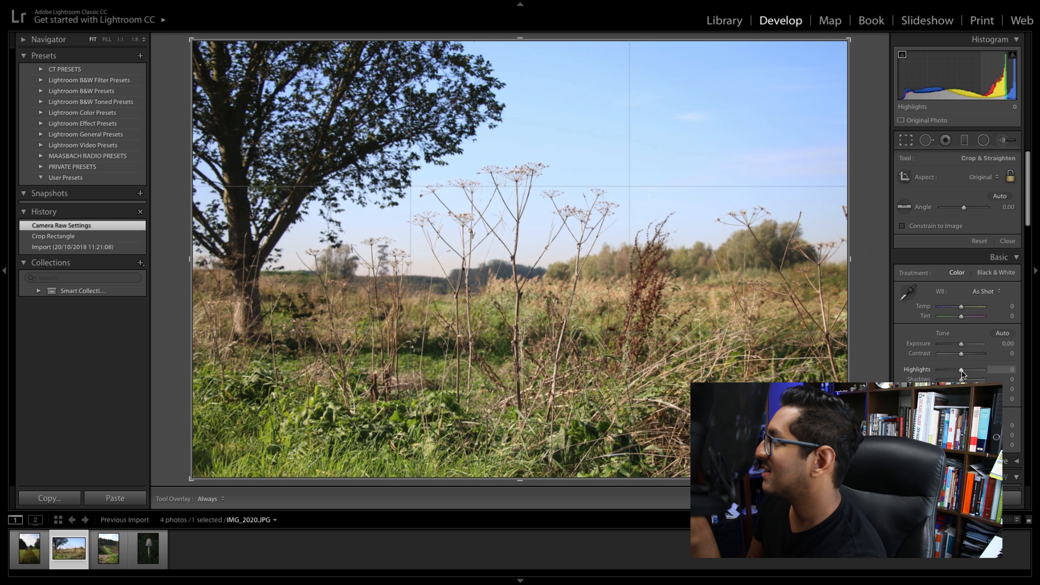
- Adjust the landscape photo's tone to Highlights -9, Whites -22, Exposure -0.20 and Contrast -56
drag(963, 372, 938, 373)
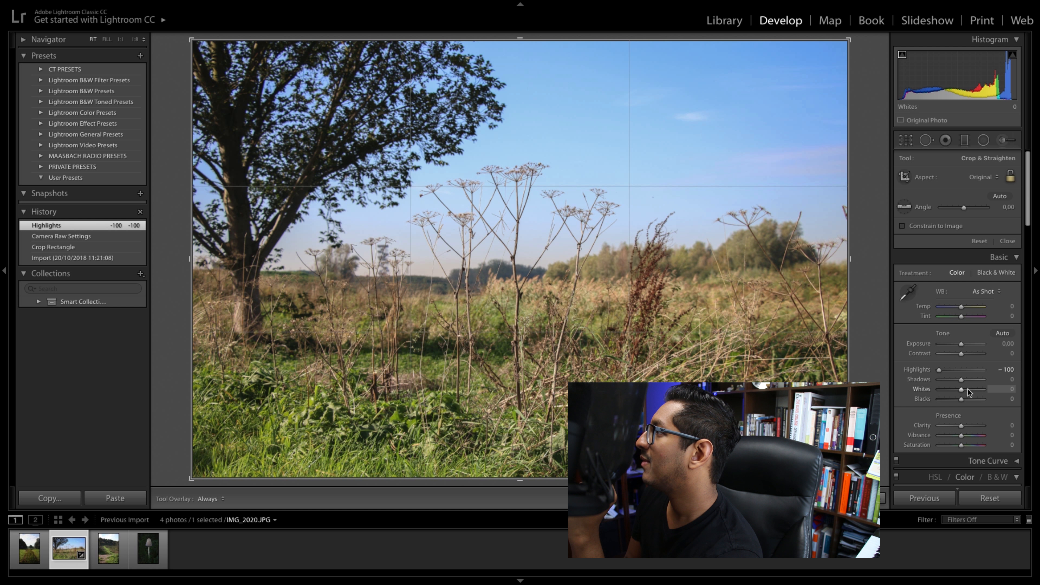
drag(961, 391, 959, 370)
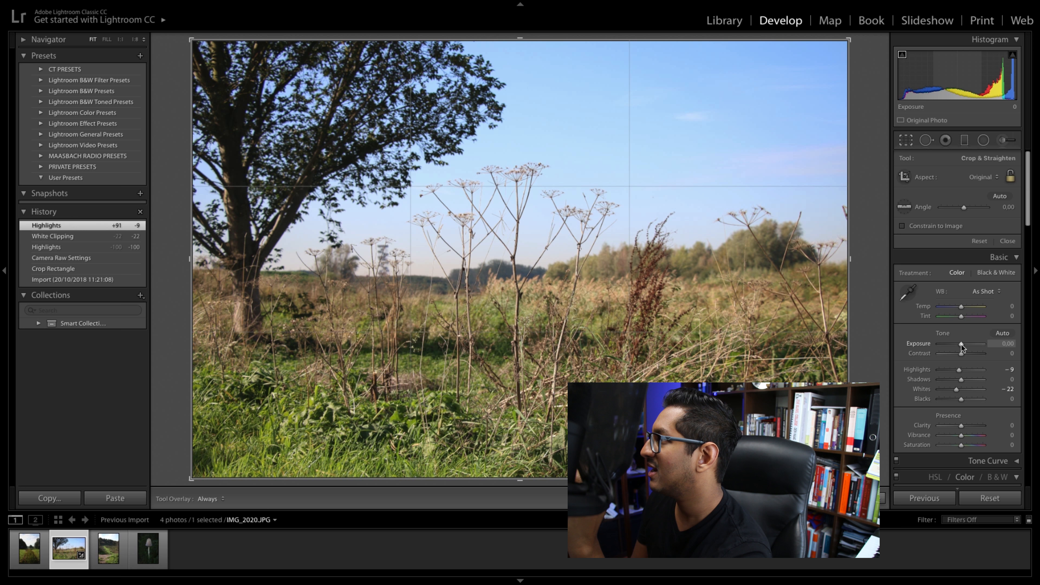
drag(961, 344, 949, 355)
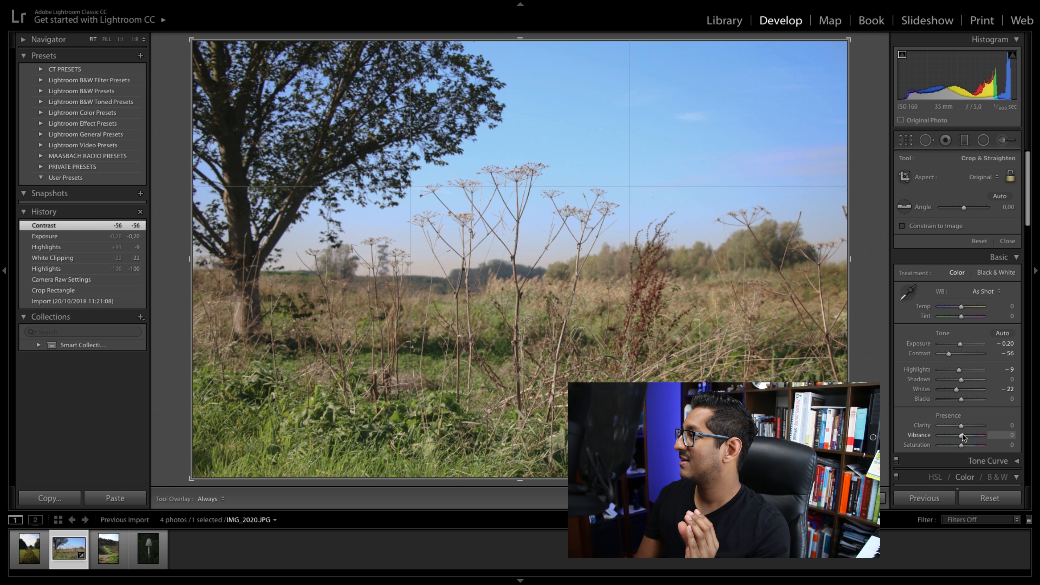
- Set Clarity to +23, Vibrance to +65, Shadows to -19 and overall Saturation to -20
drag(963, 427, 976, 436)
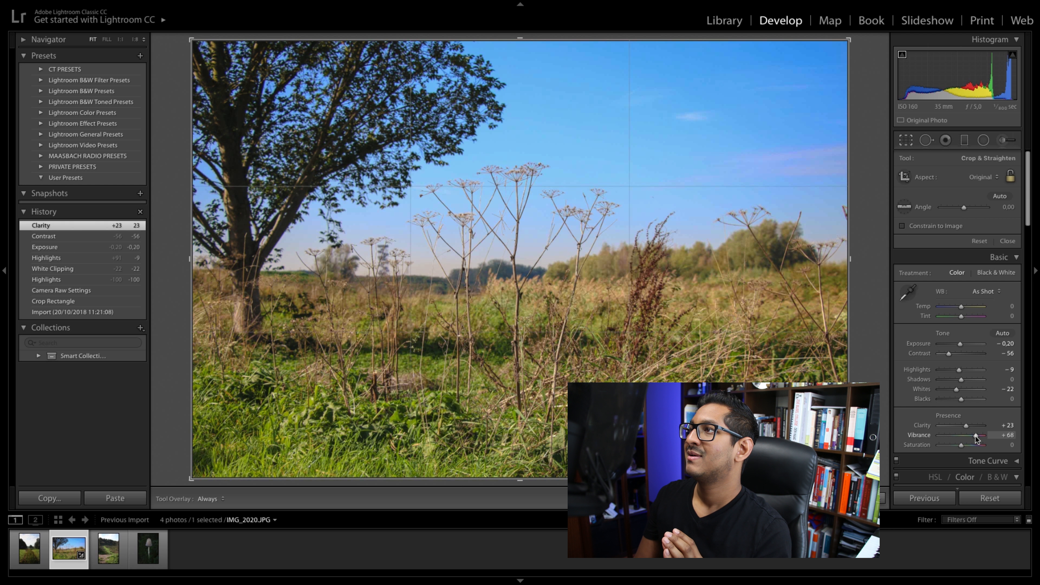
drag(976, 439, 975, 438)
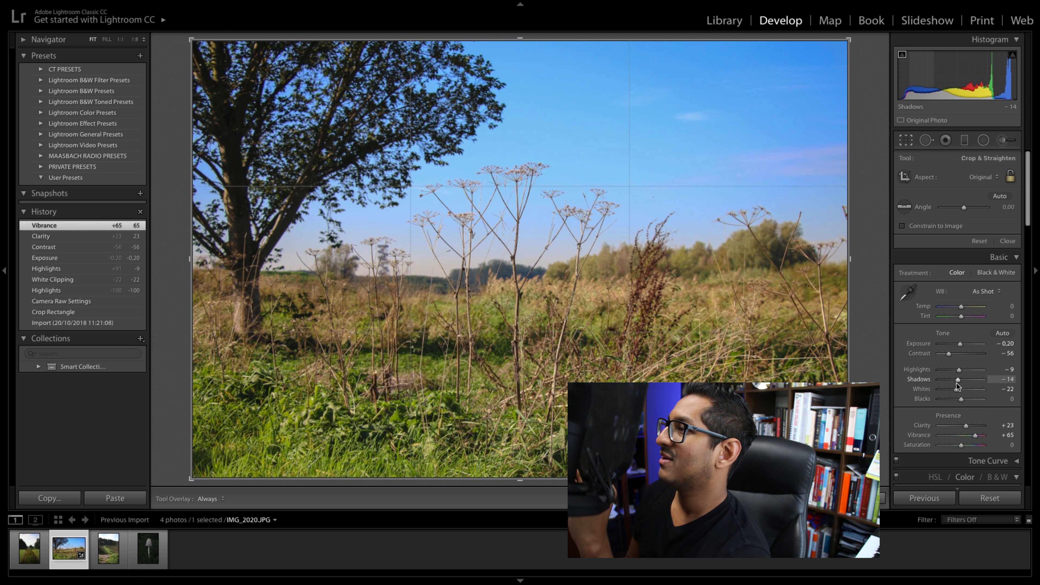
drag(956, 383, 956, 384)
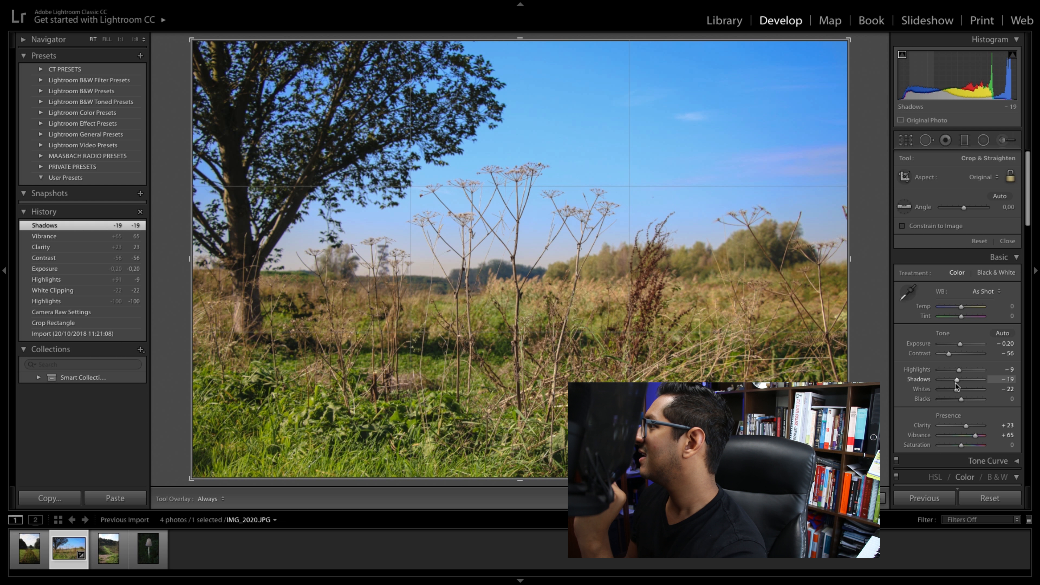
scroll(956, 384, down, 2)
drag(963, 404, 962, 405)
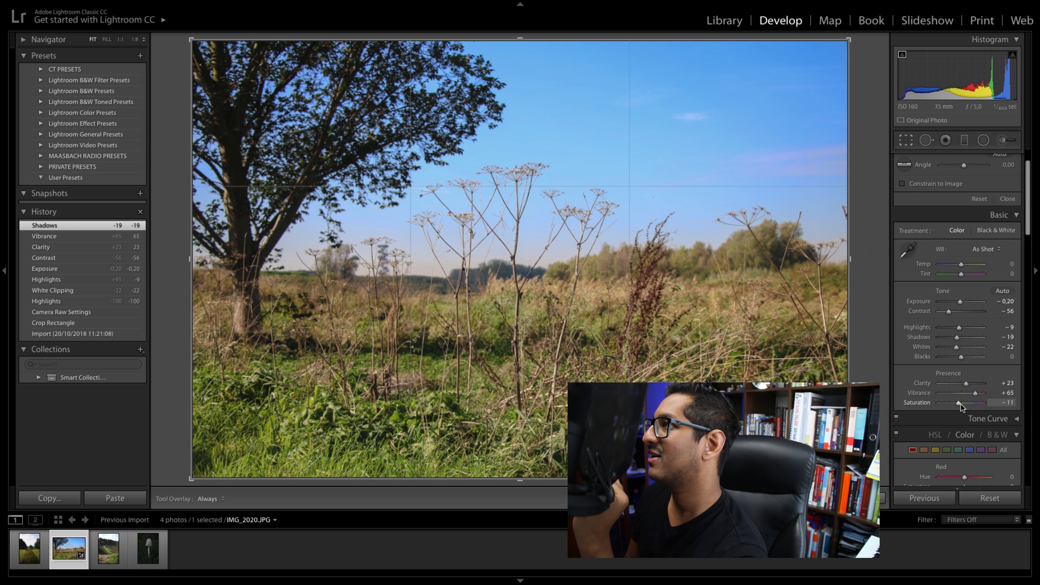
drag(960, 404, 959, 405)
- Adjust the green color range to Hue -3, Saturation +35 and Luminance +8
scroll(959, 405, down, 1)
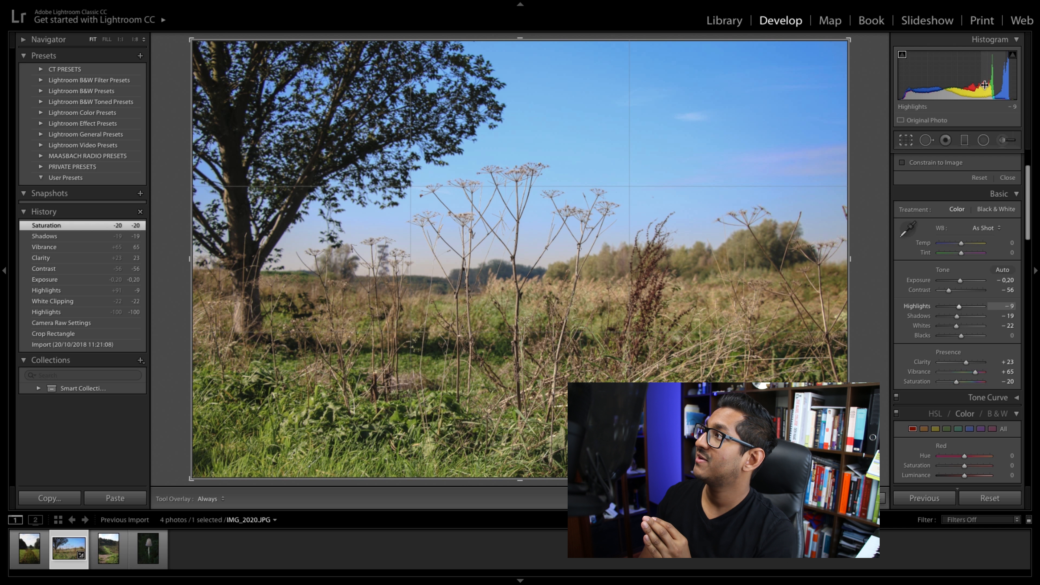
scroll(919, 312, down, 5)
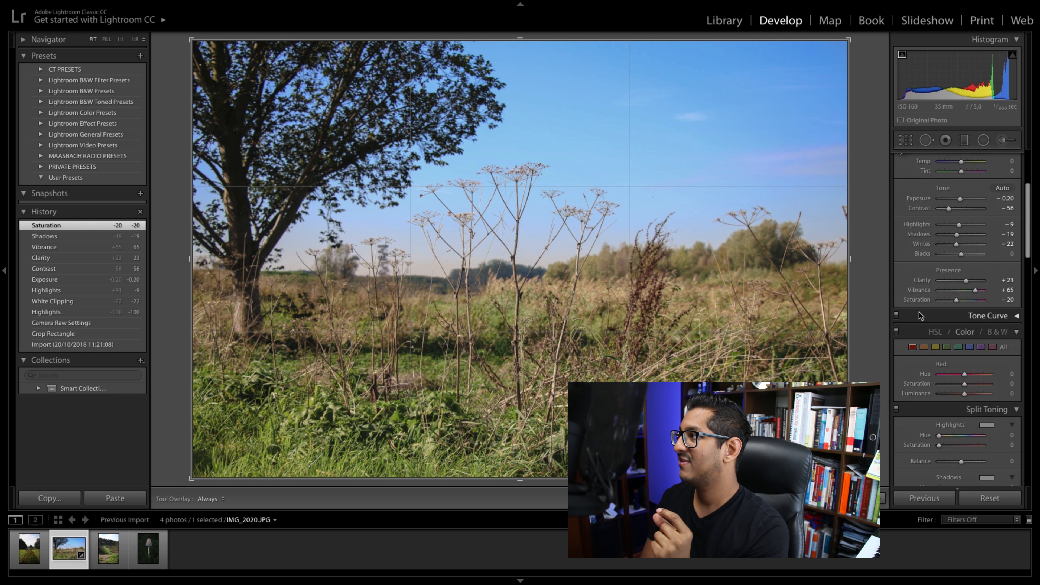
scroll(919, 312, down, 1)
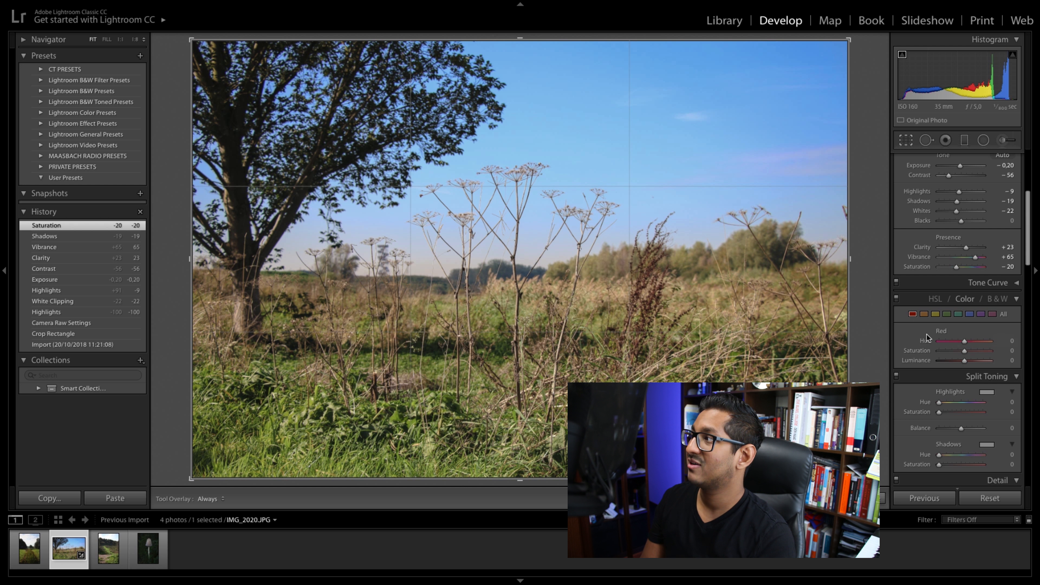
click(948, 315)
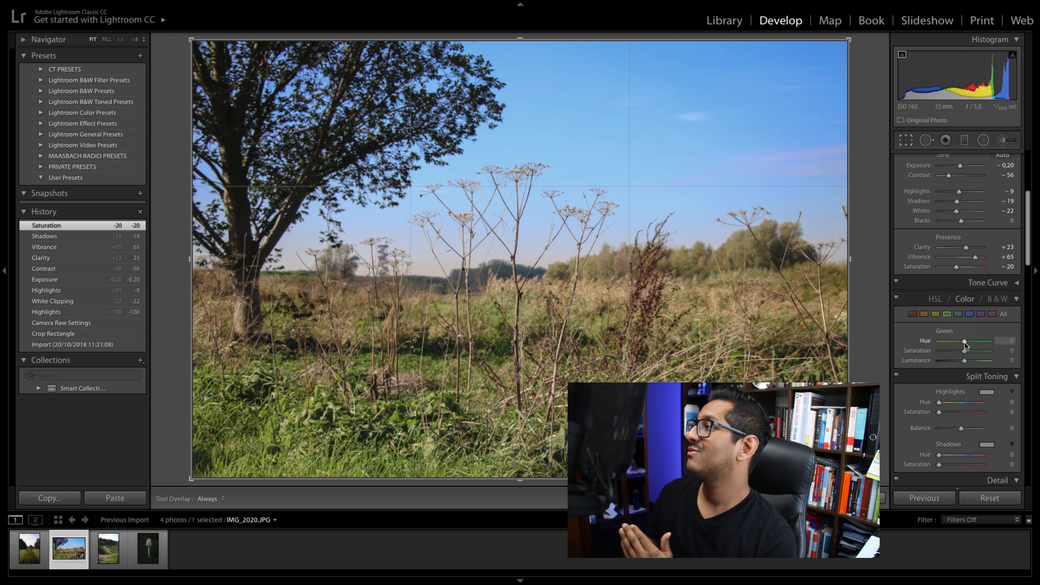
drag(964, 343, 961, 345)
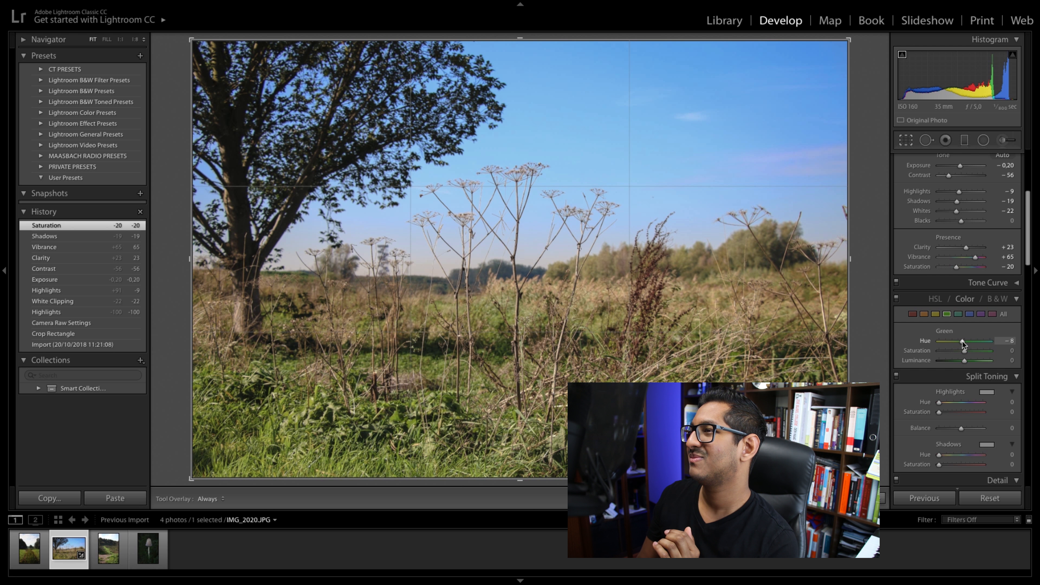
drag(965, 343, 964, 342)
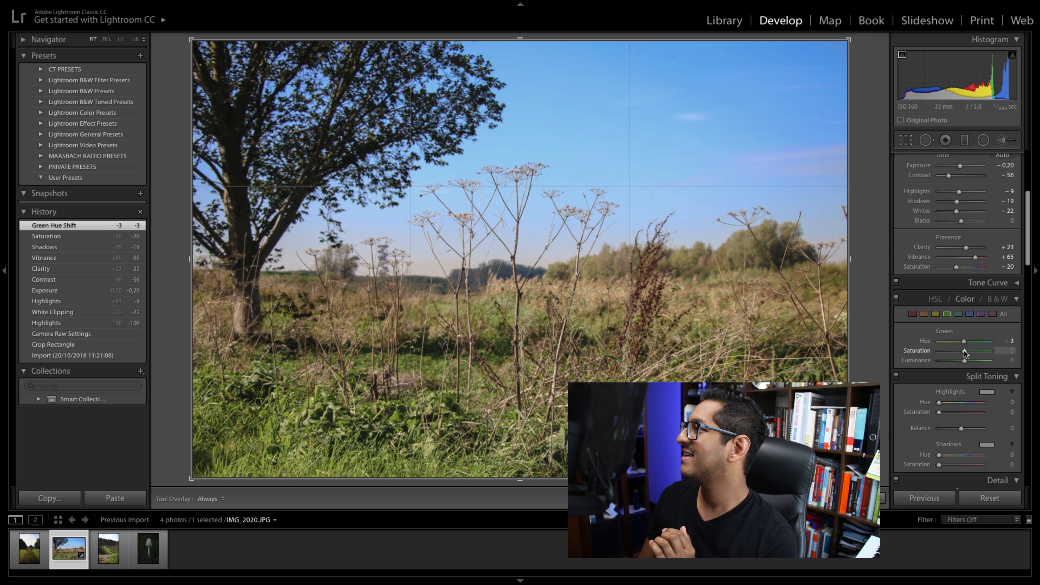
drag(968, 351, 971, 352)
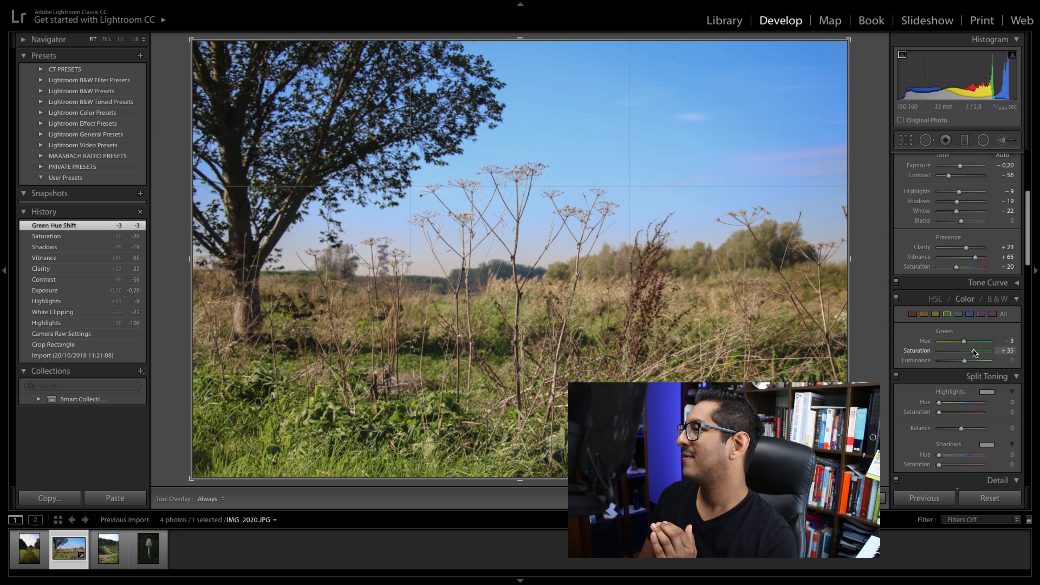
drag(975, 352, 974, 353)
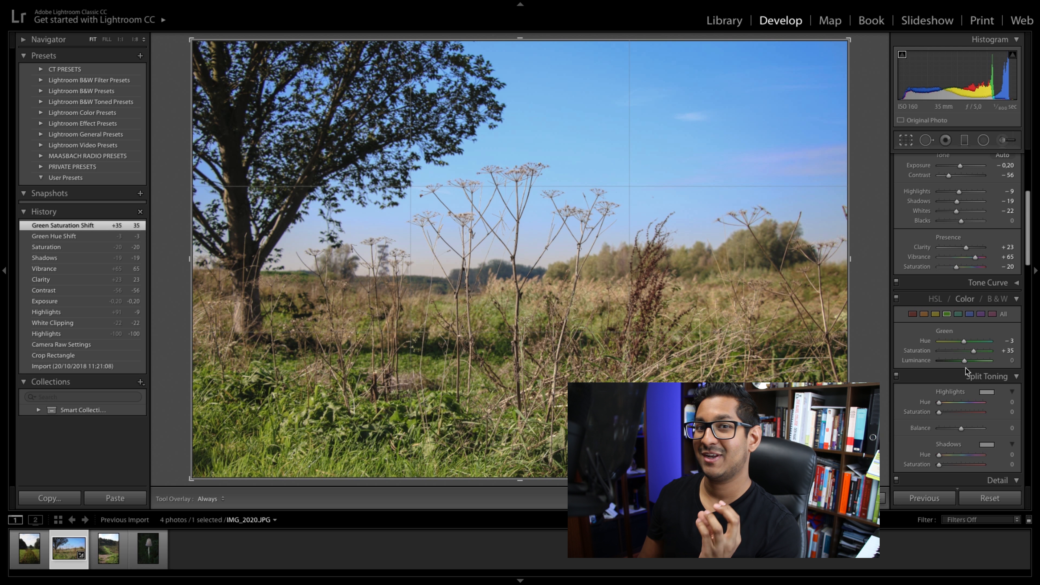
mouse_move(965, 362)
mouse_down()
mouse_move(977, 358)
mouse_move(956, 361)
mouse_move(967, 361)
mouse_up()
- Adjust the aqua color range to Hue -43 and Saturation +21
click(958, 315)
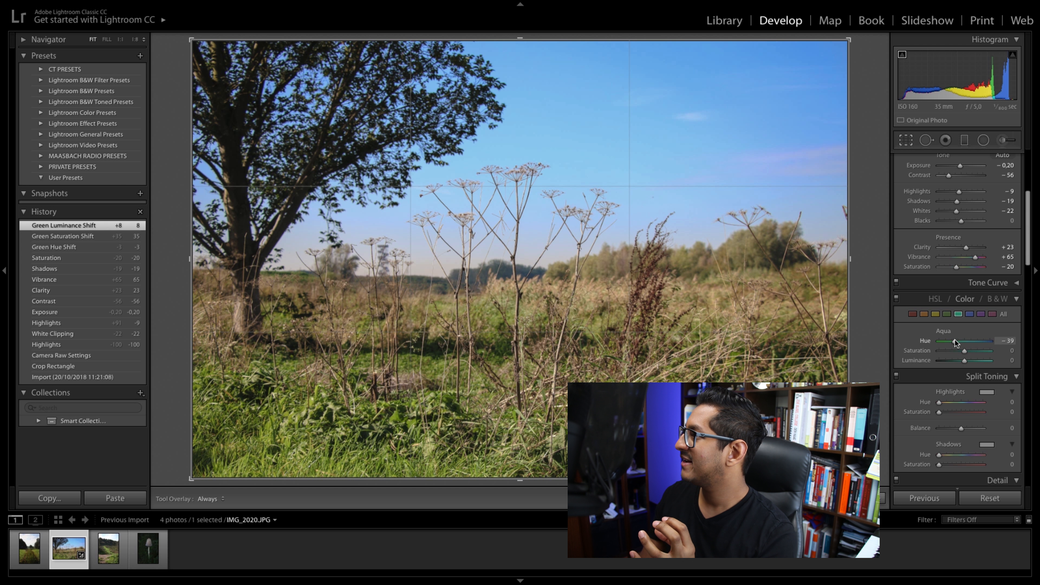
drag(956, 340, 955, 341)
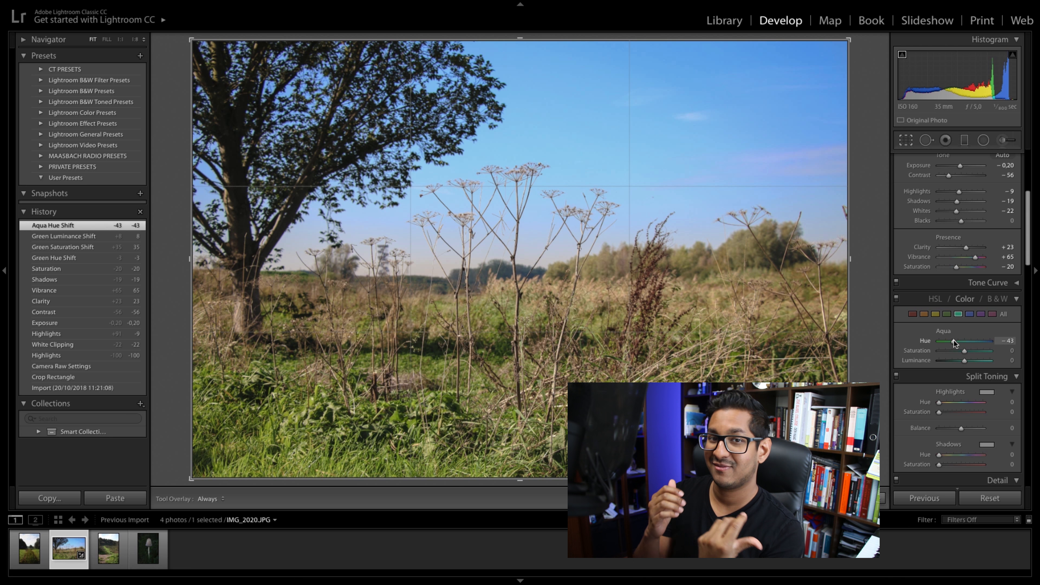
drag(964, 351, 970, 351)
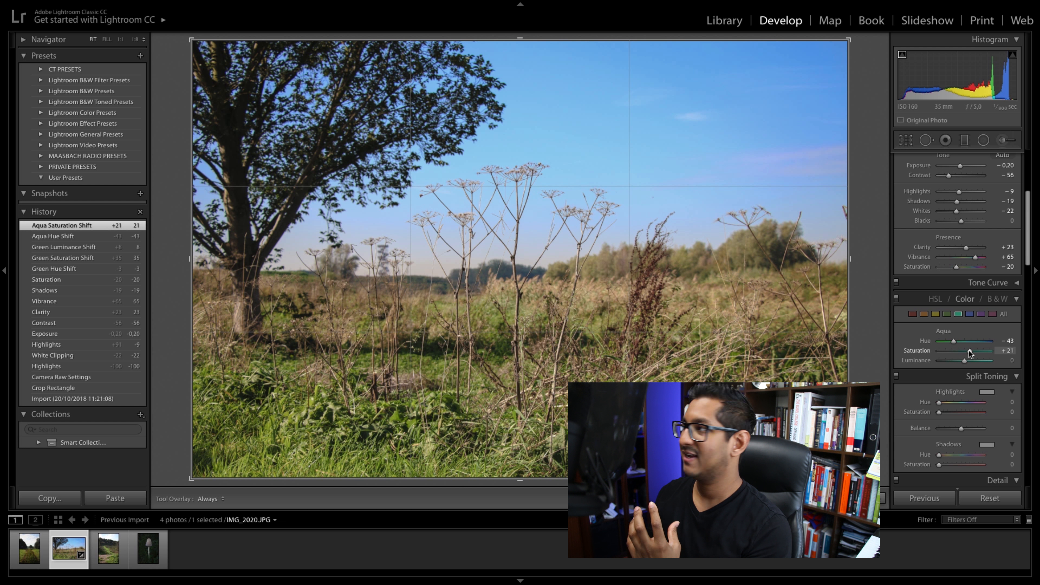
- Adjust the blue color range to Hue +10, Saturation +31 and Luminance -19 to deepen the sky
click(970, 316)
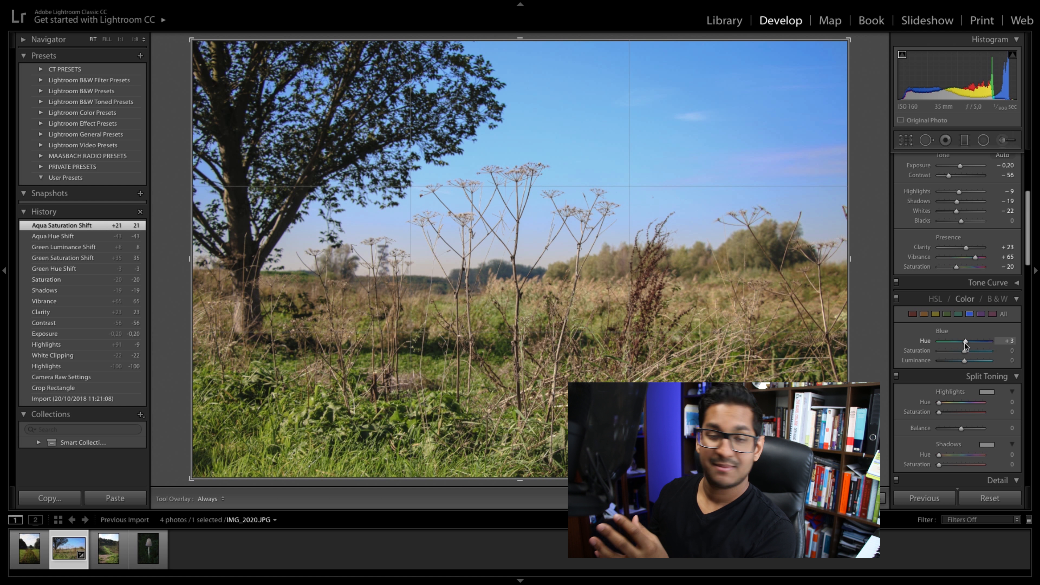
mouse_move(965, 343)
mouse_down()
mouse_move(975, 342)
mouse_move(972, 351)
mouse_up()
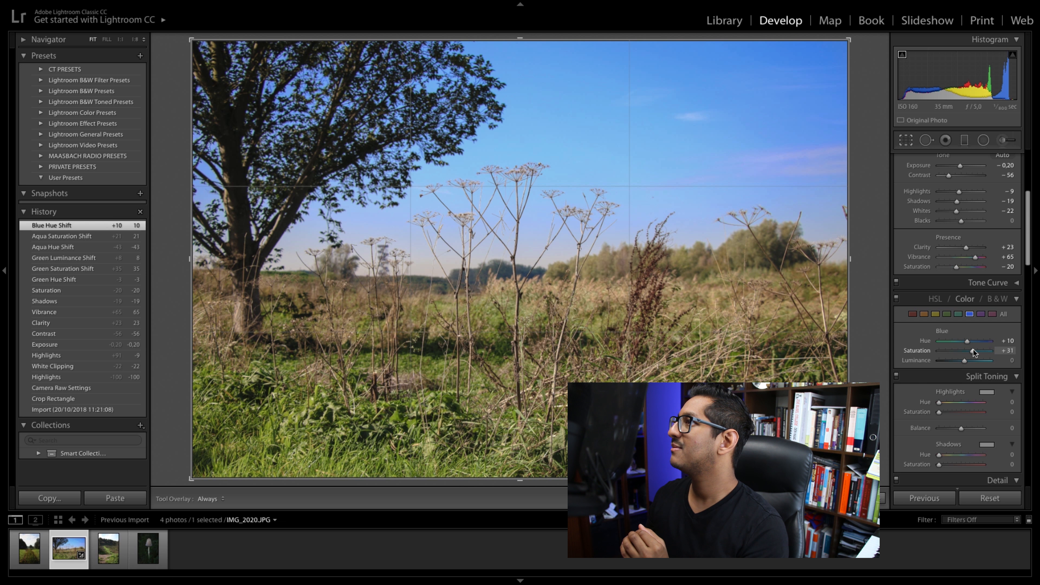
drag(974, 352, 973, 351)
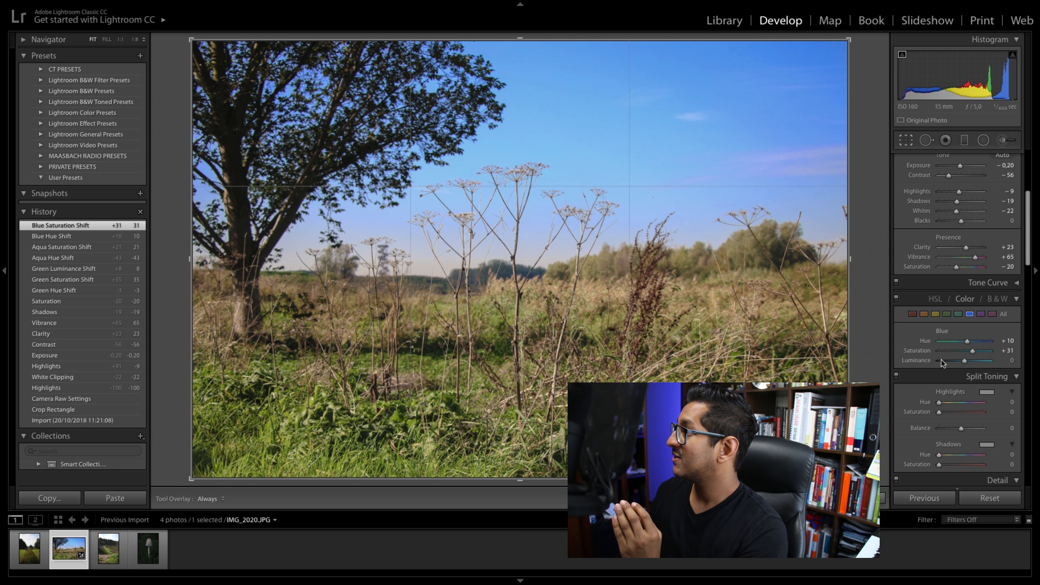
mouse_move(965, 363)
mouse_down()
mouse_move(983, 361)
mouse_move(961, 361)
mouse_up()
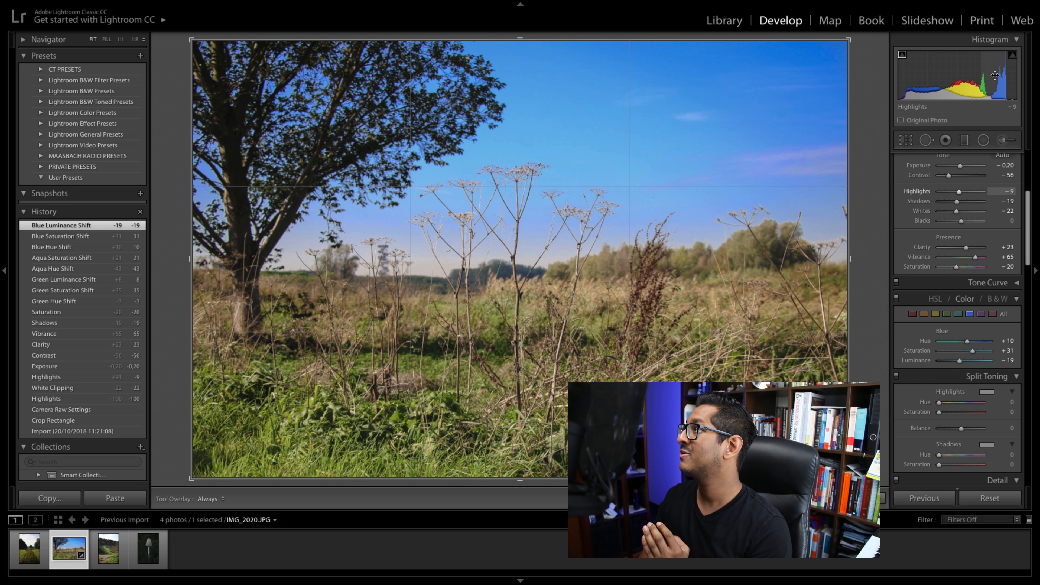
- Fine-tune the photo's basic tone by setting Highlights to -11
scroll(942, 286, up, 2)
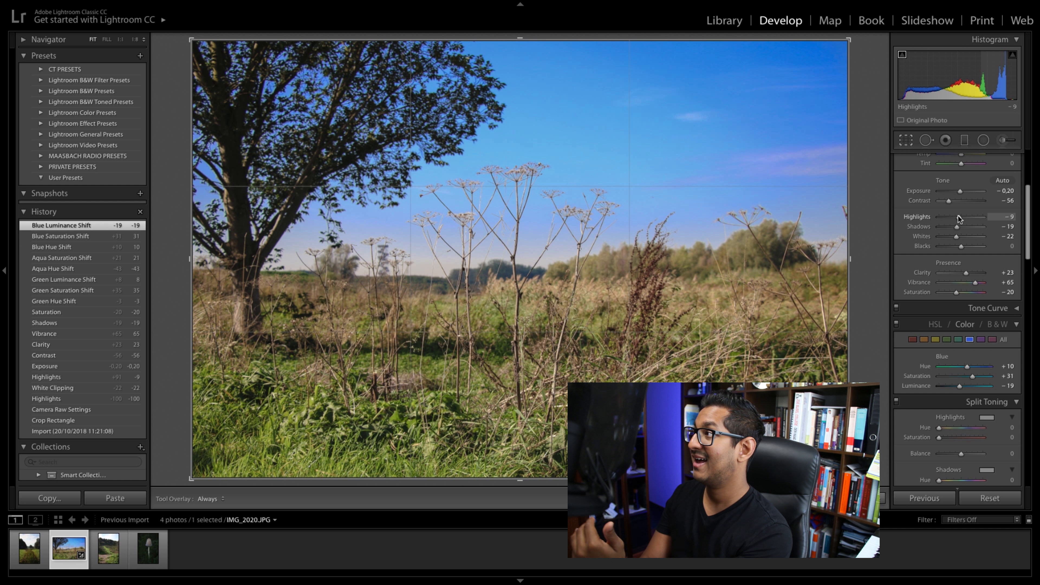
drag(959, 217, 958, 218)
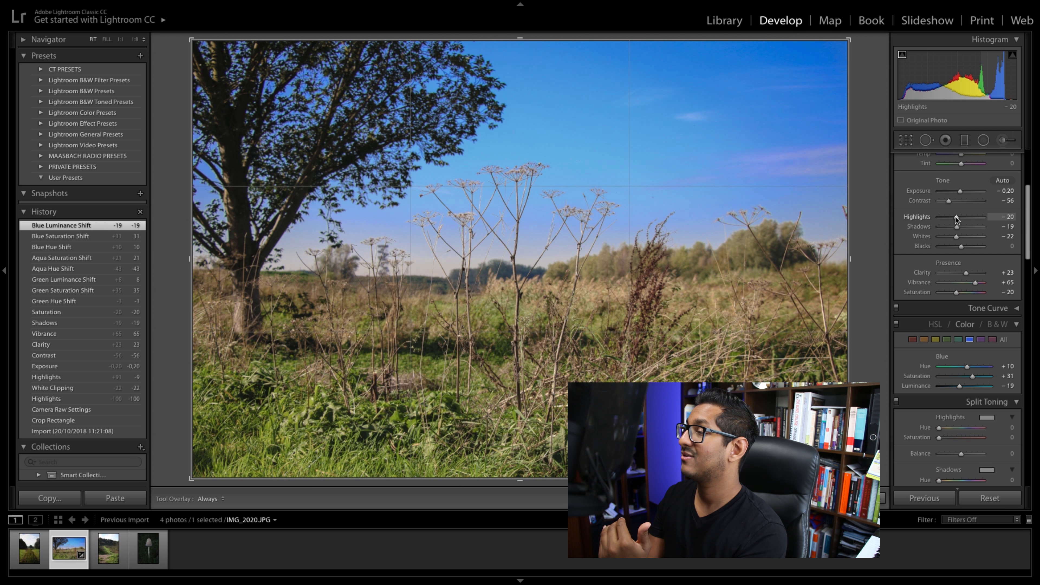
drag(956, 218, 958, 219)
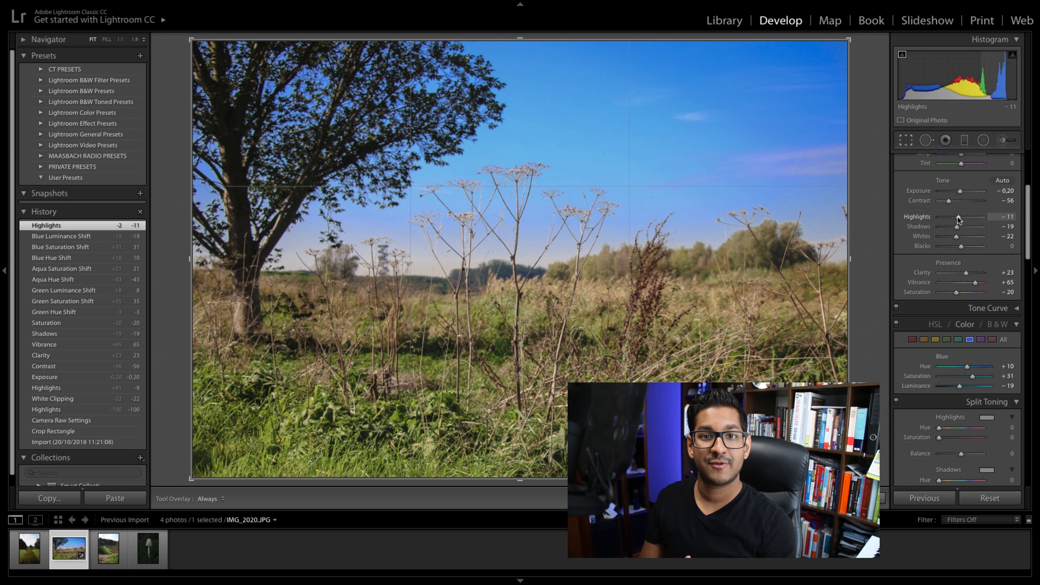
- Set the sharpening amount to 19 and luminance noise reduction to 31, with the detail preview on the plant stem
scroll(958, 220, down, 6)
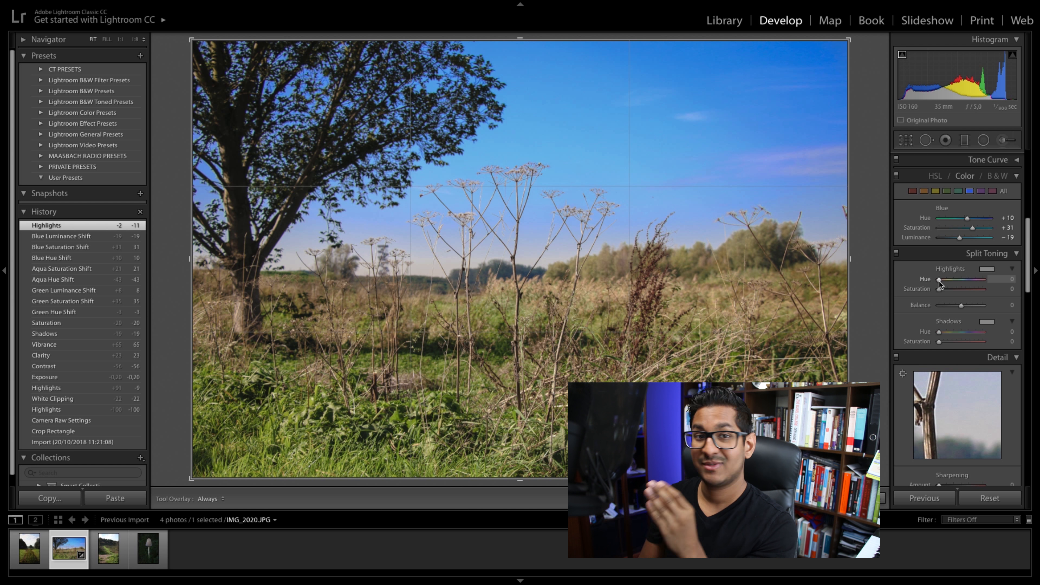
scroll(939, 281, down, 5)
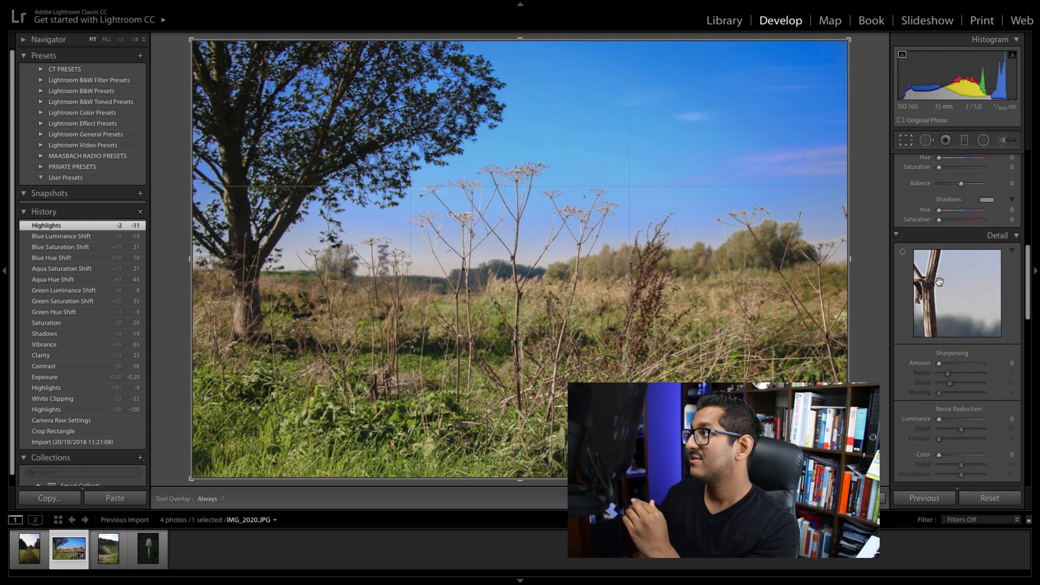
scroll(940, 281, up, 1)
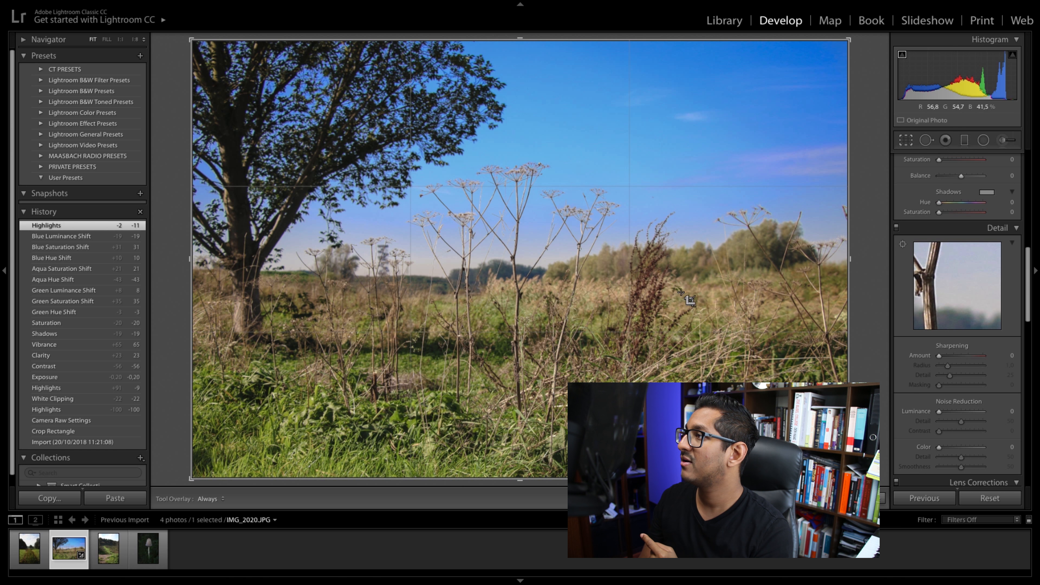
drag(934, 297, 965, 303)
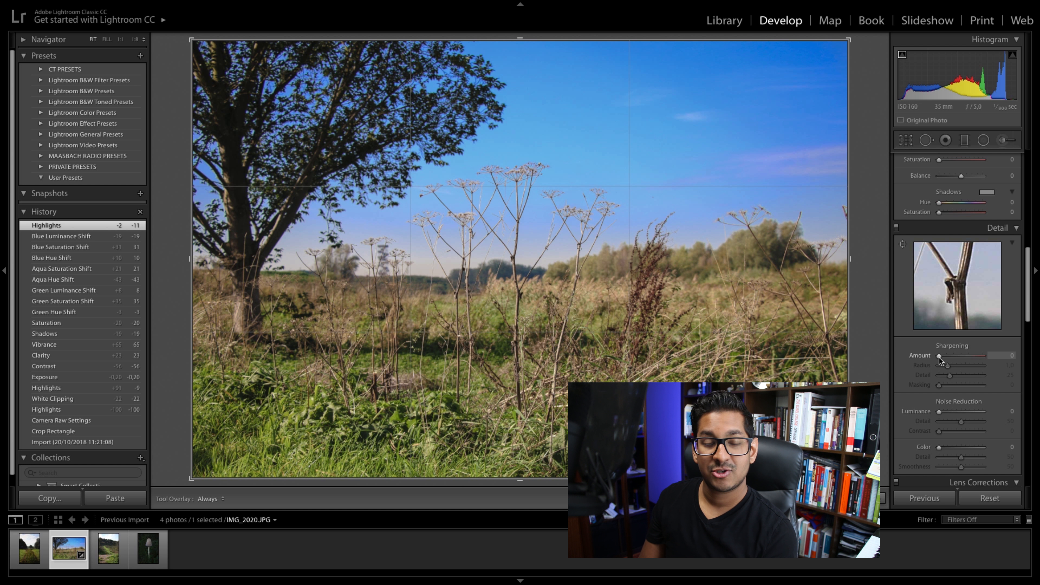
drag(940, 356, 947, 355)
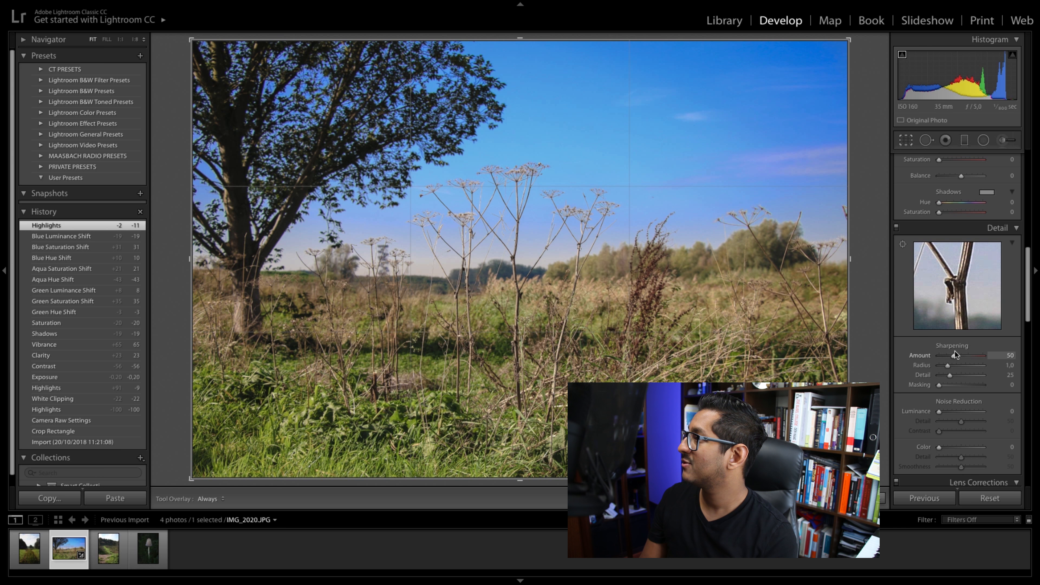
drag(957, 352, 946, 354)
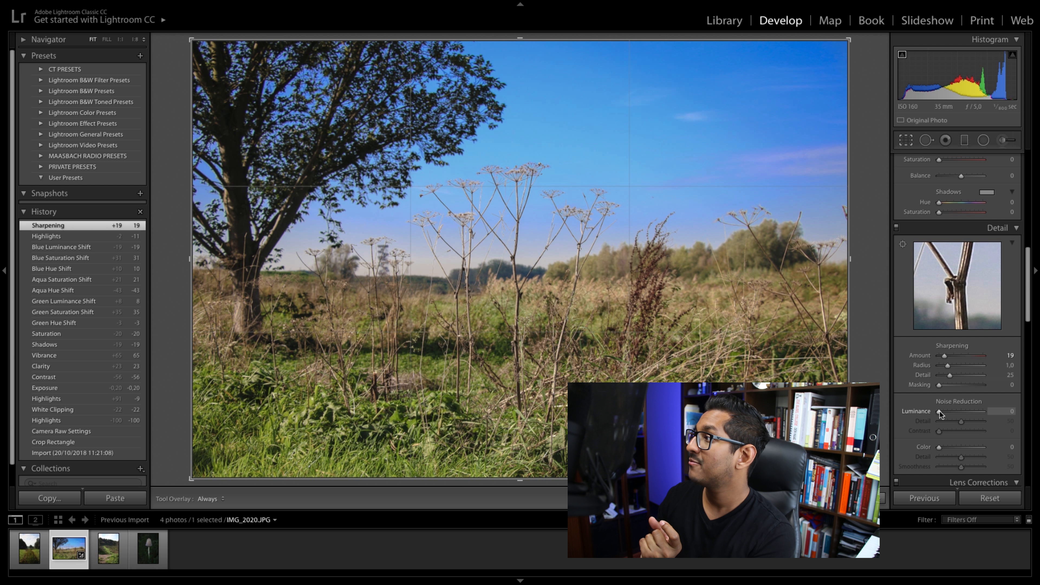
drag(940, 411, 953, 412)
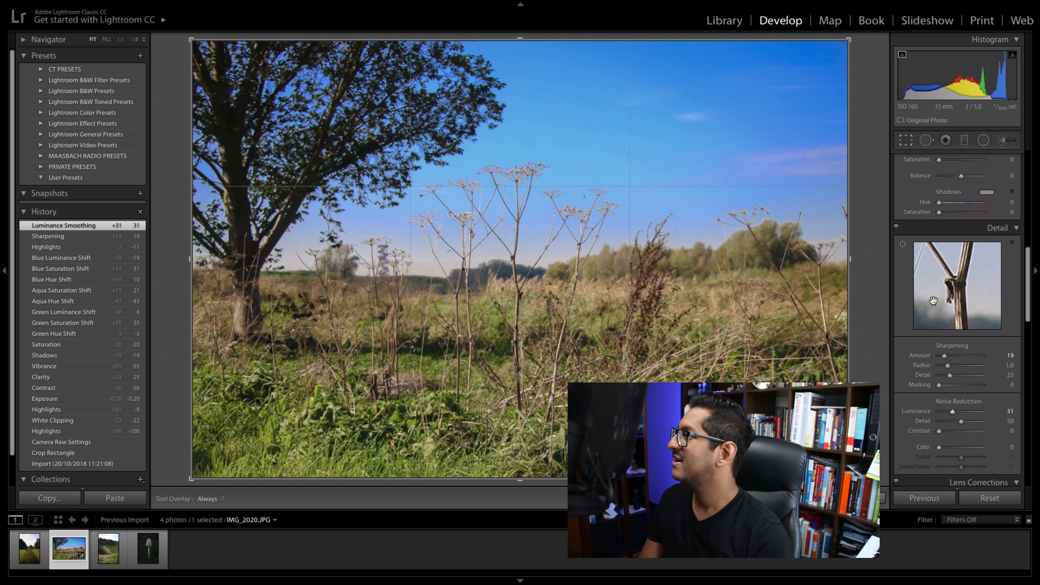
- Enable profile corrections with the Canon EF 28-135mm f/3.5-5.6 IS USM lens profile
scroll(933, 301, down, 5)
scroll(933, 300, down, 1)
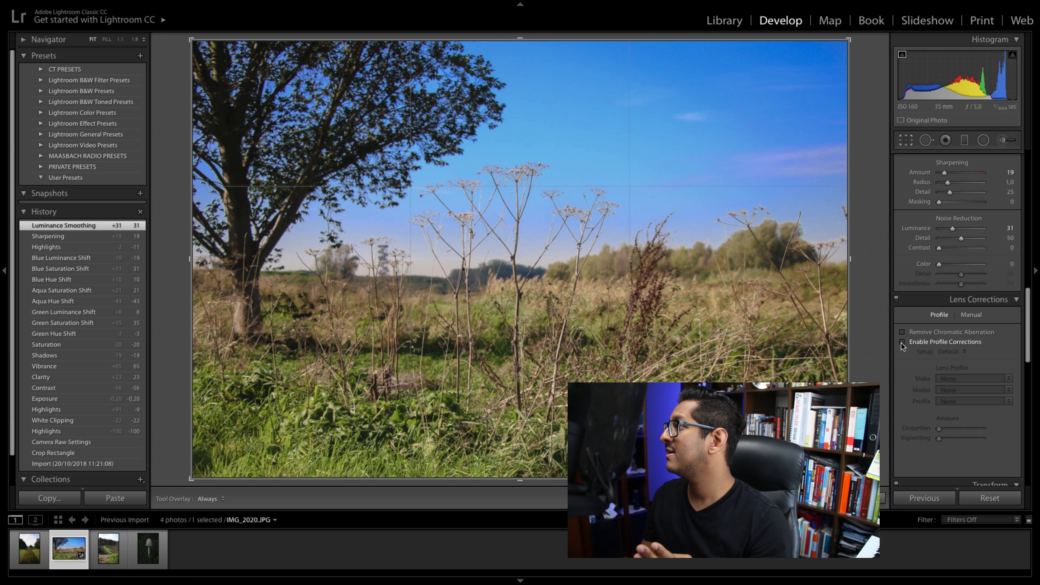
click(902, 342)
click(953, 378)
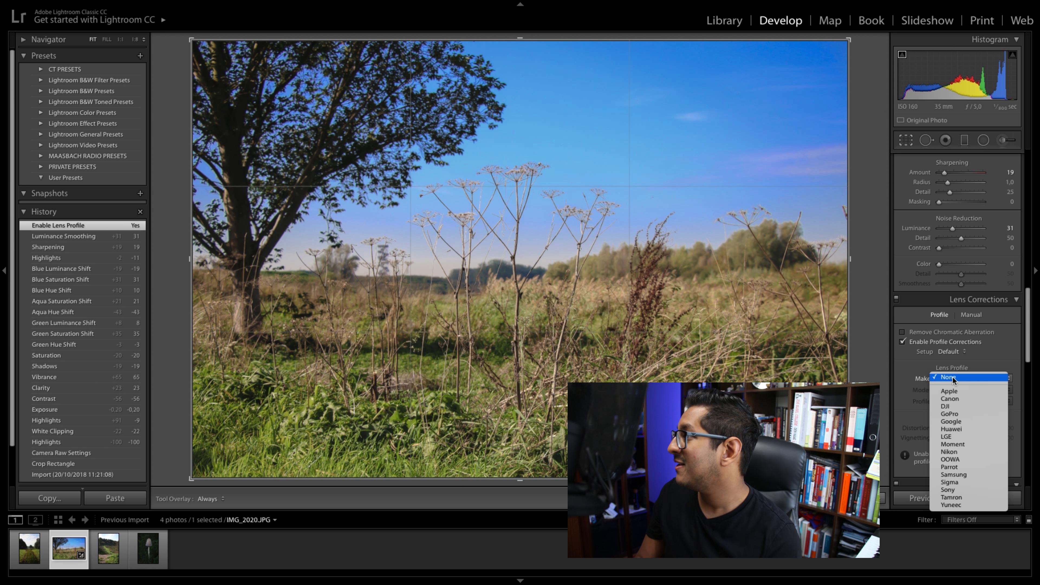
click(957, 399)
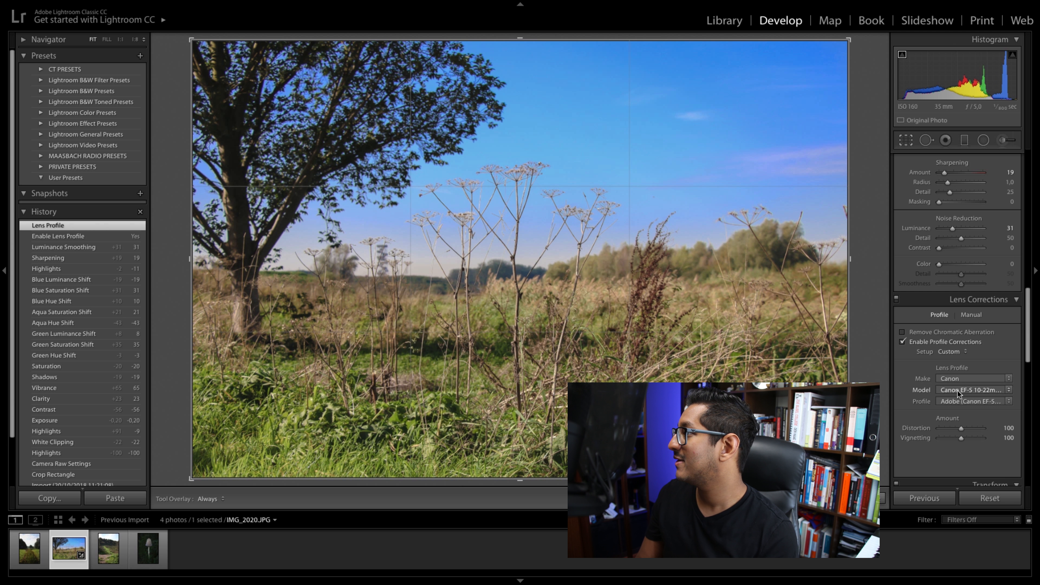
click(958, 391)
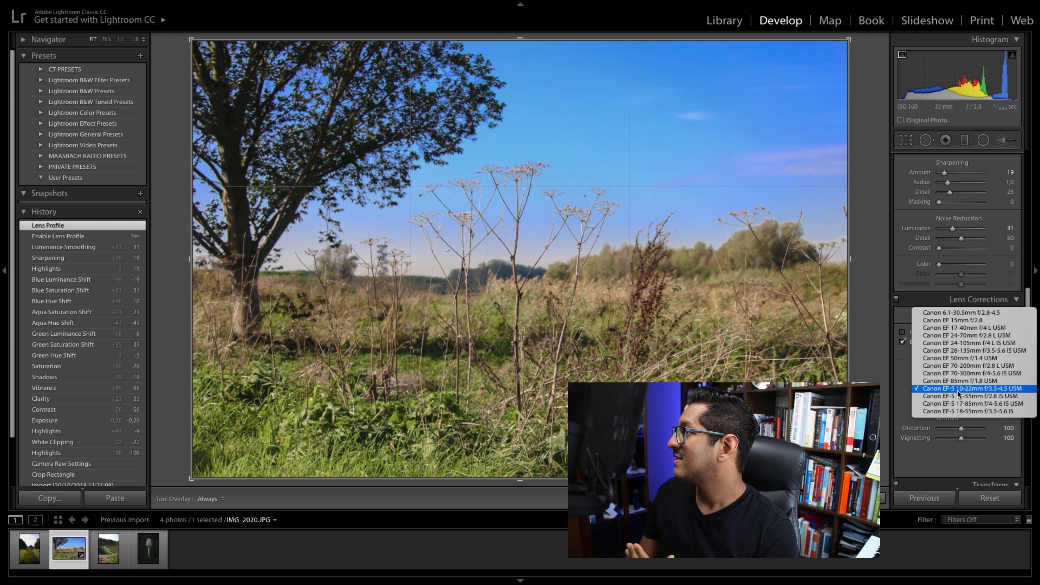
click(956, 352)
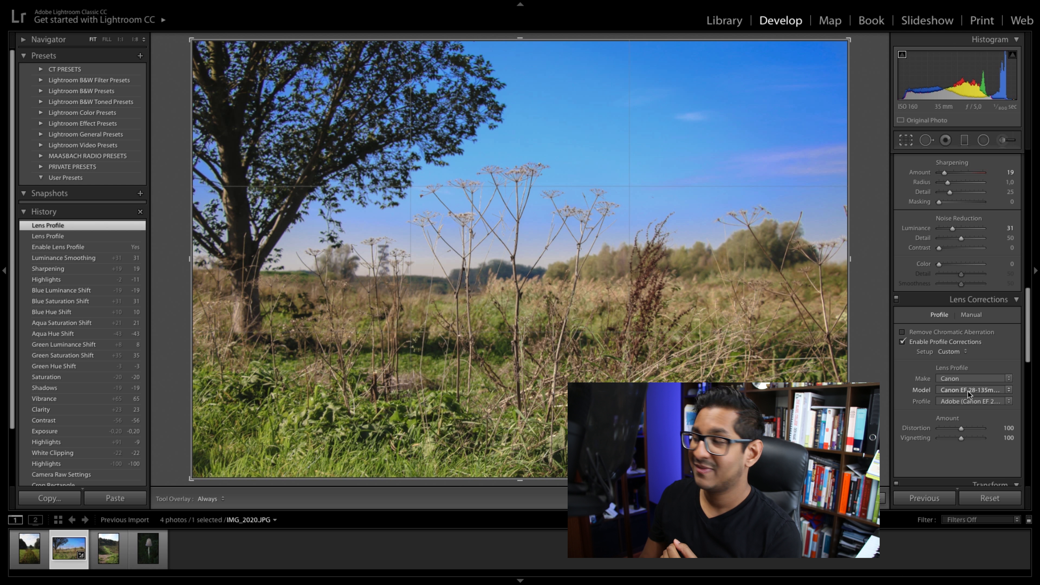
scroll(968, 391, down, 1)
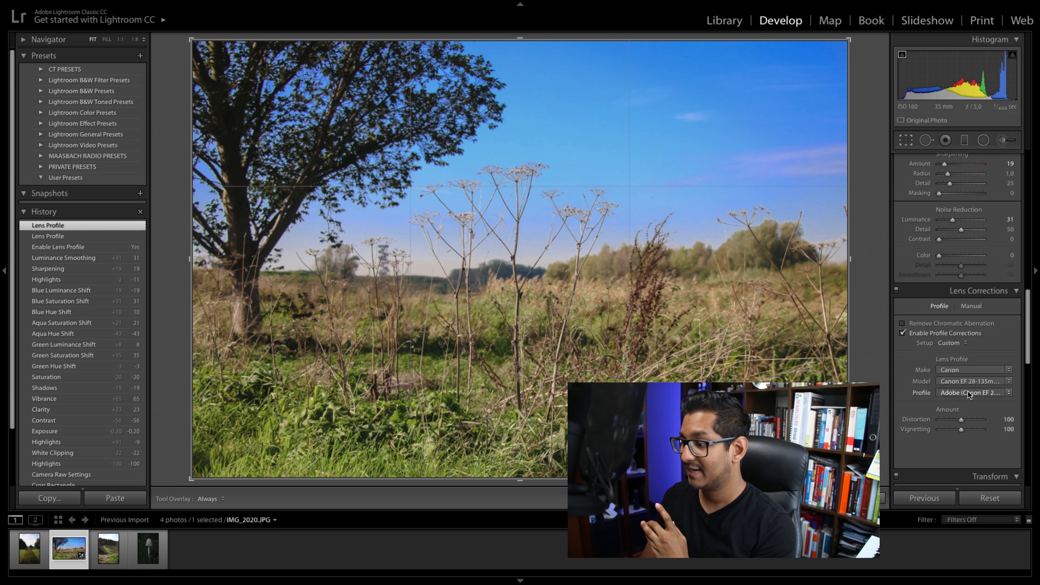